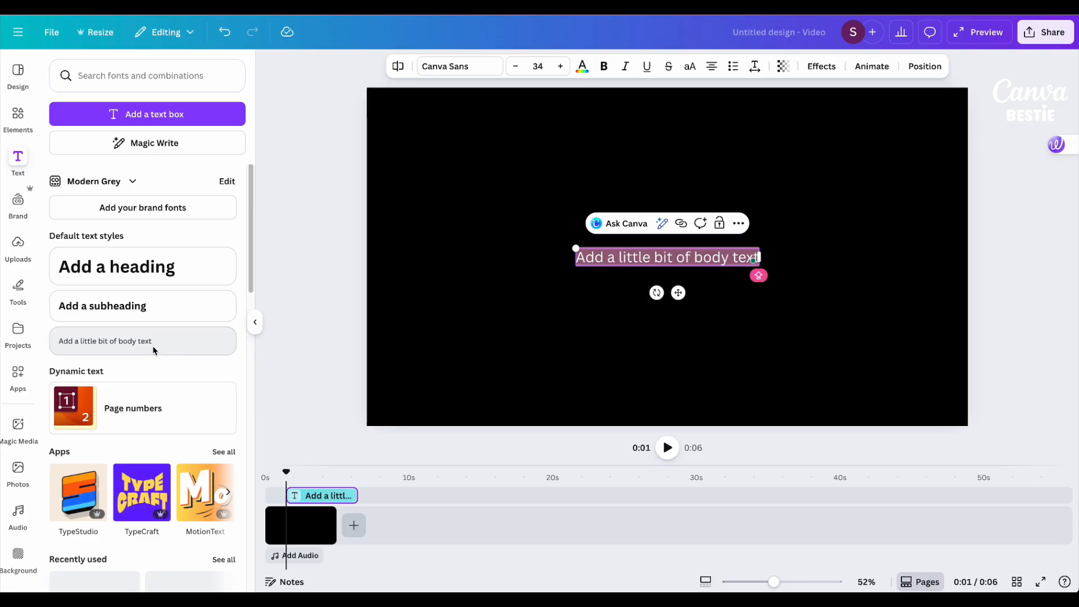
Move the body text placeholder up towards the page's upper half and replace its text with the copied film credits list.
drag(678, 293, 681, 269)
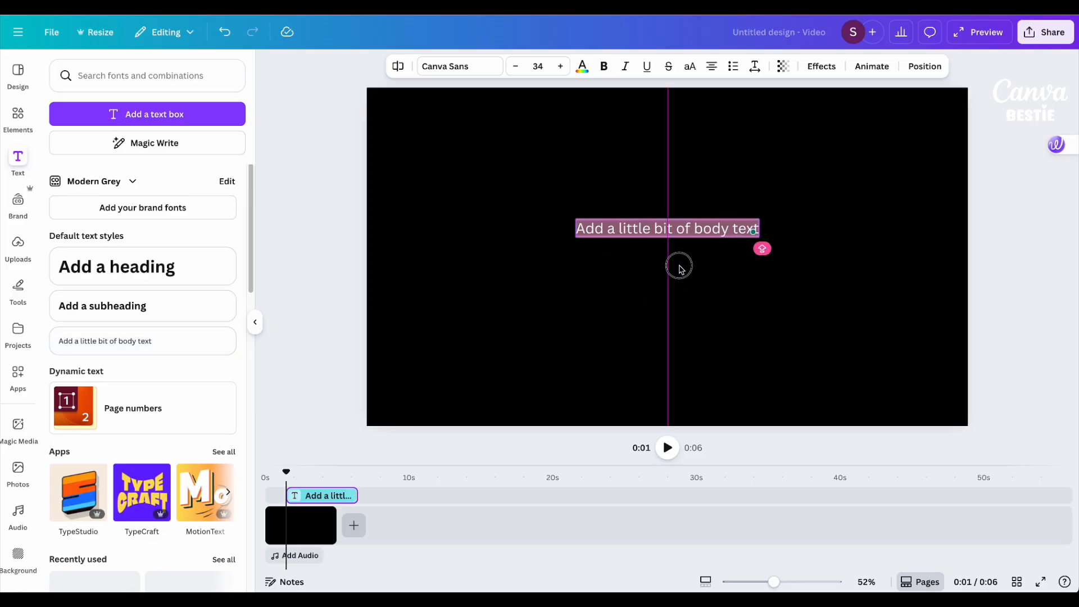
click(714, 311)
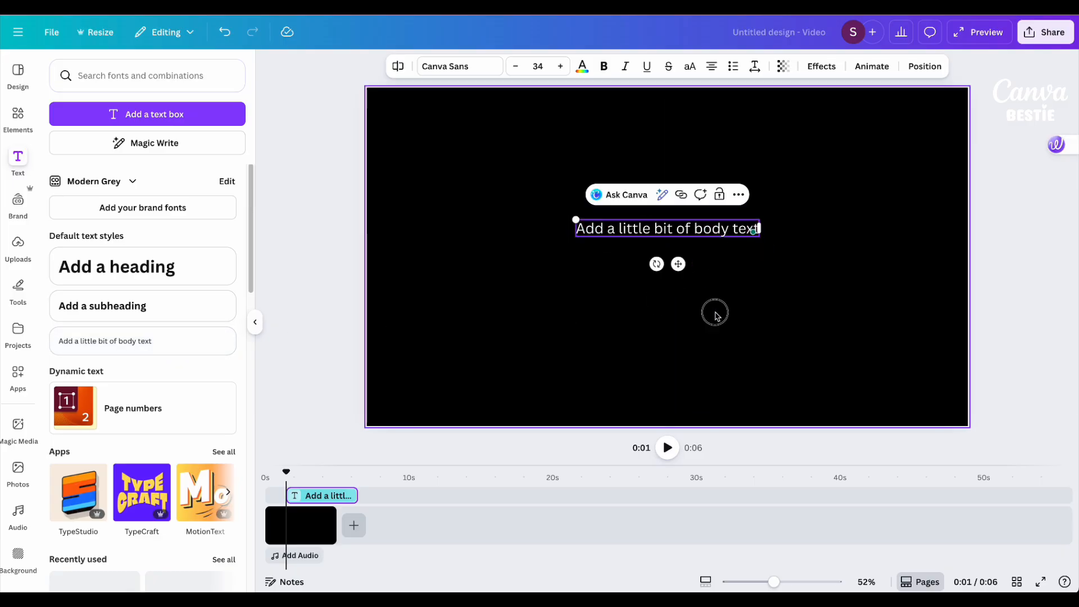
click(688, 232)
click(688, 232)
right_click(684, 229)
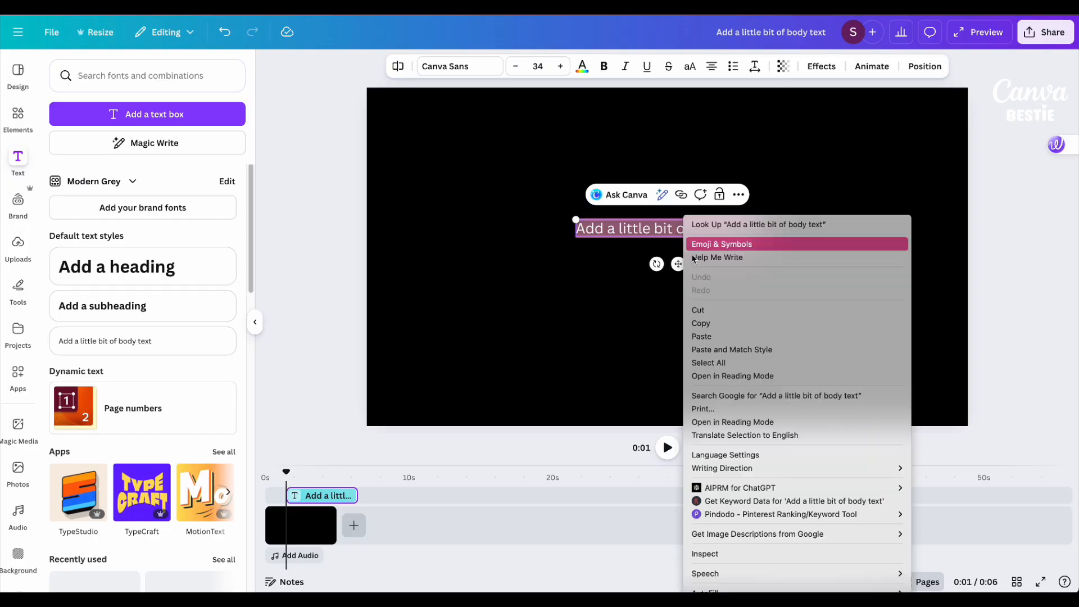
click(709, 338)
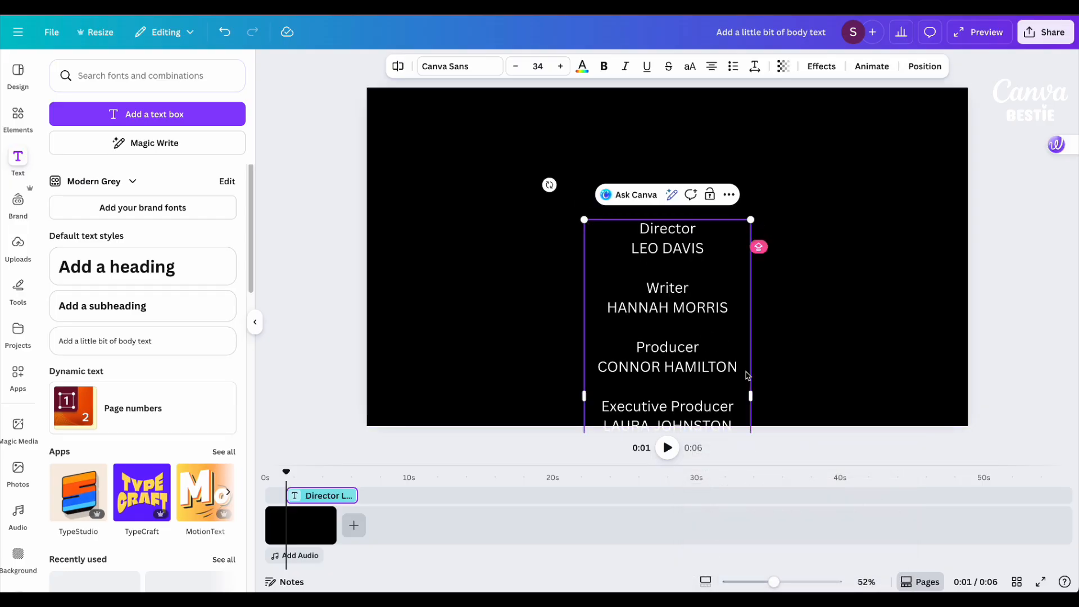
Widen the credits text box, scale its text down to size 30.9, and place it so the whole list fits on the page.
drag(753, 370, 901, 354)
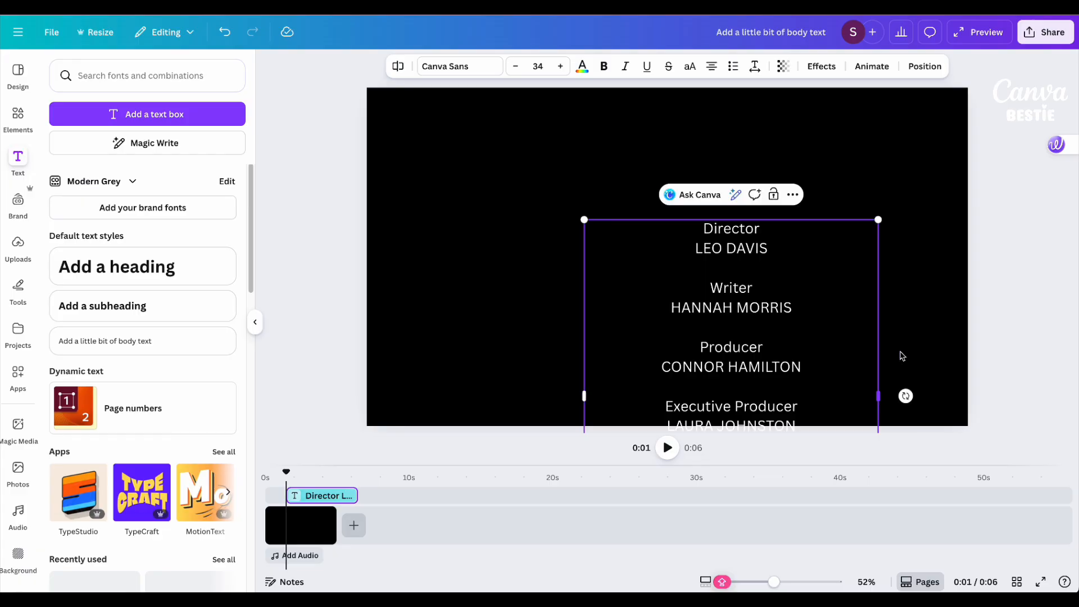
click(901, 355)
drag(758, 363, 725, 244)
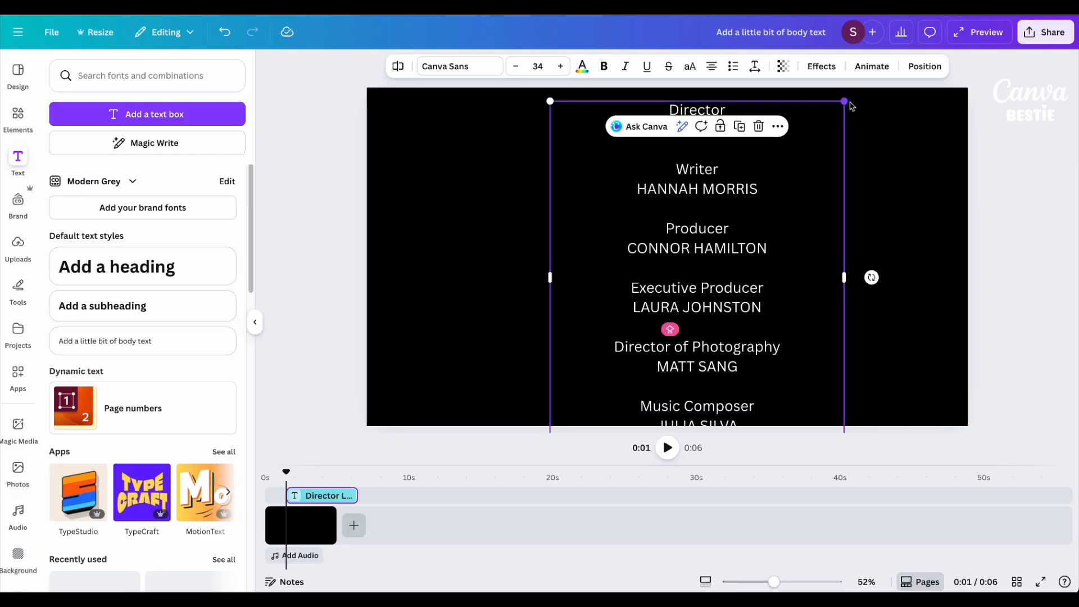
drag(845, 101, 824, 130)
drag(741, 267, 749, 236)
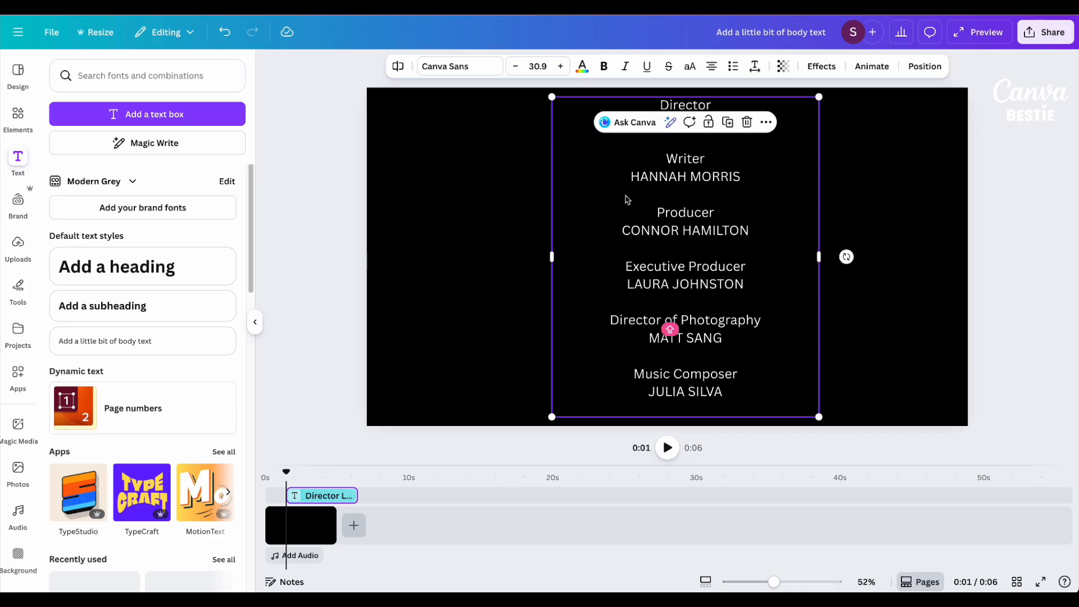
Change the credits font to Alice and slightly reduce its line spacing.
click(461, 67)
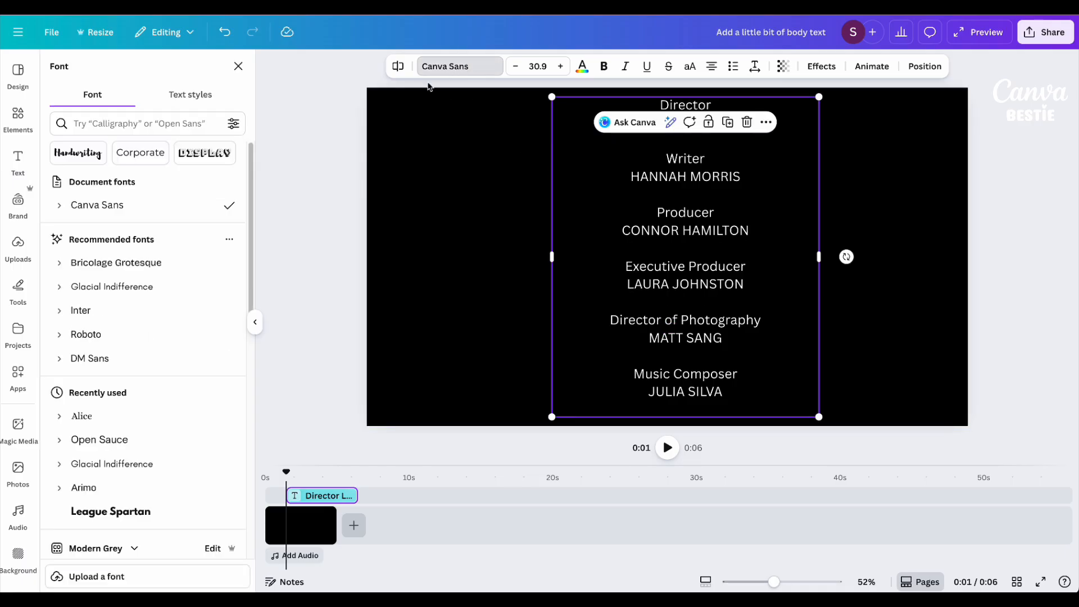
click(157, 416)
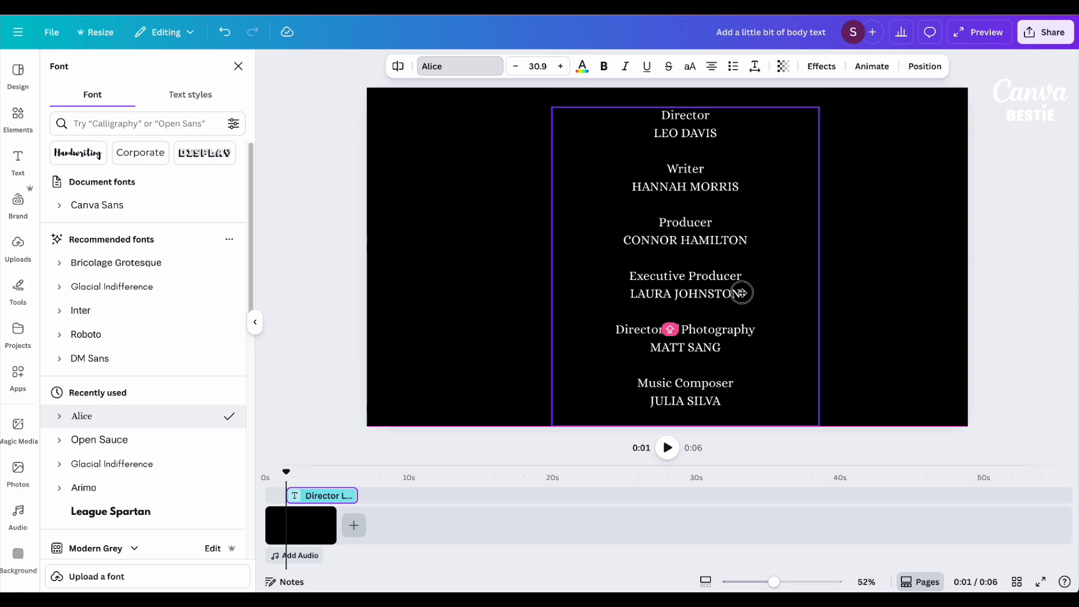
click(756, 68)
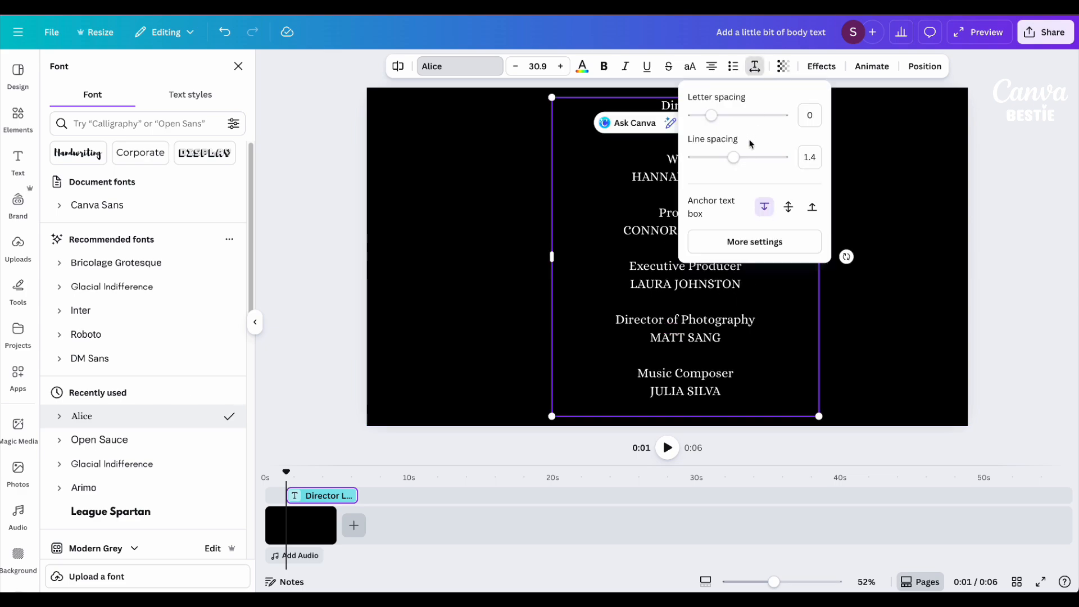
drag(733, 165, 728, 160)
click(848, 191)
Reposition the credits text on the page and make its text box narrower.
drag(724, 201, 728, 208)
drag(823, 260, 781, 245)
click(992, 318)
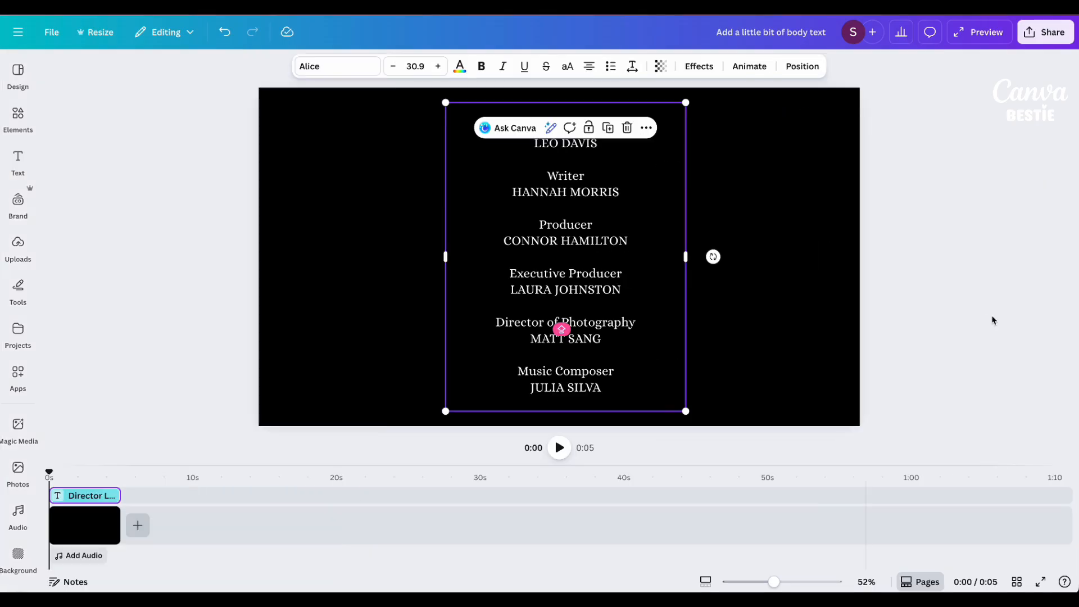
Move the credits text just below the page's bottom edge, centred horizontally, and begin creating a custom animation for it.
click(571, 277)
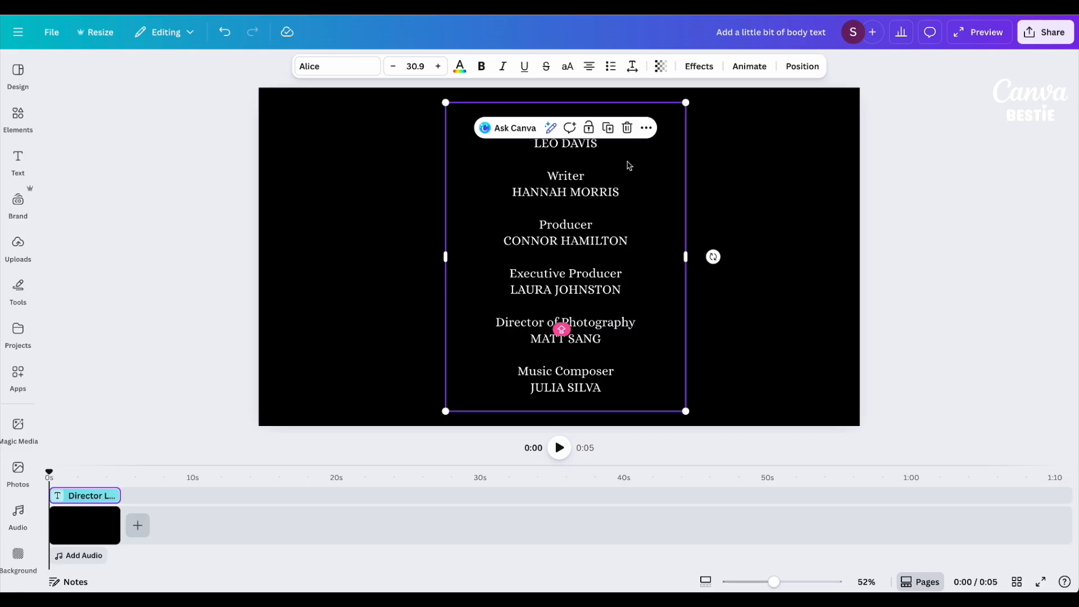
drag(628, 165, 628, 258)
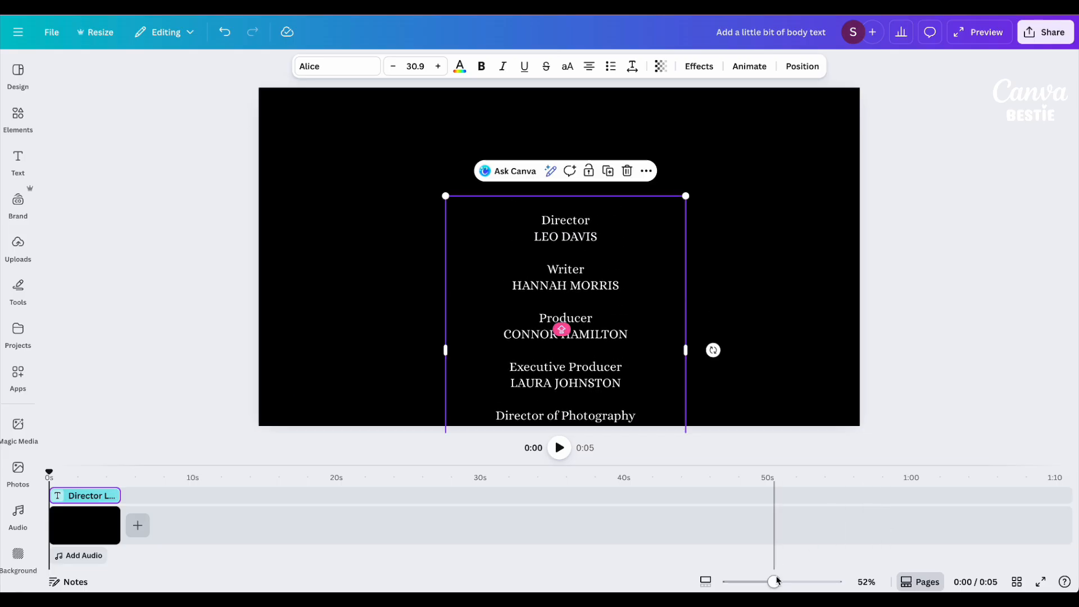
drag(776, 582, 753, 582)
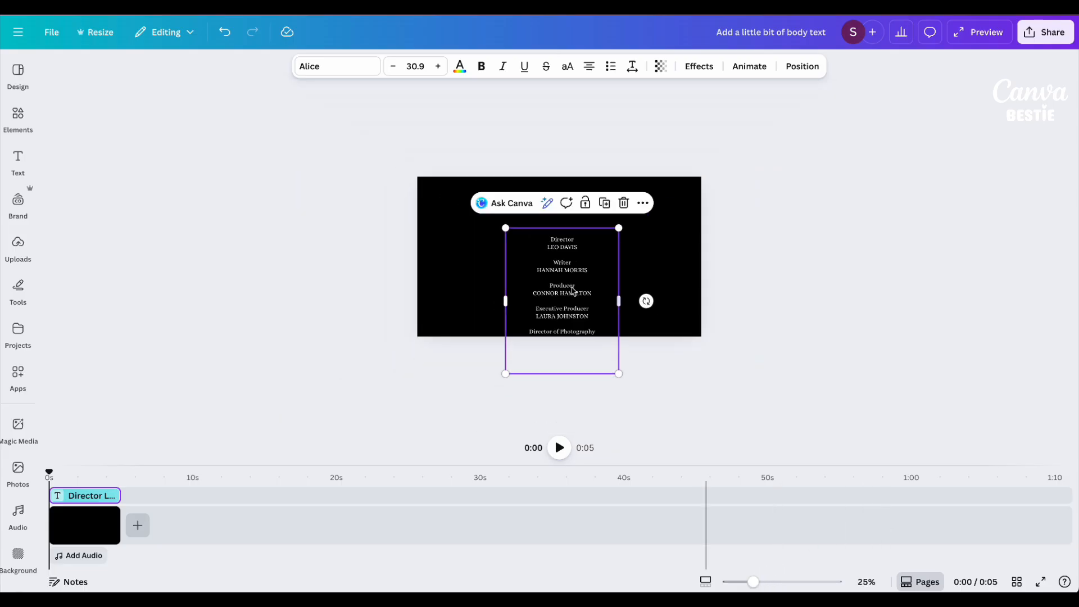
drag(565, 240, 560, 340)
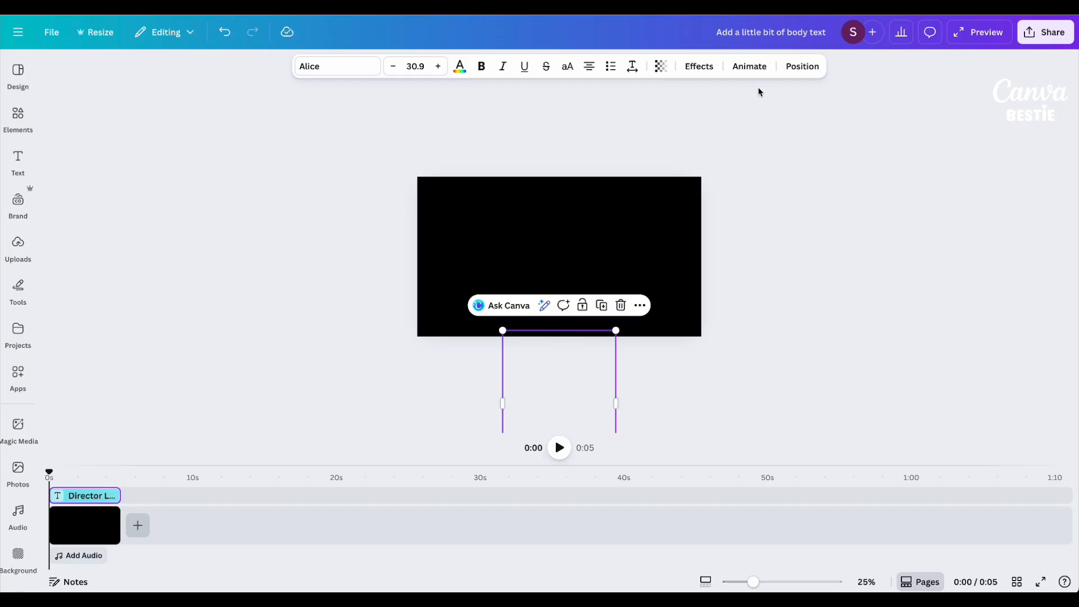
click(748, 68)
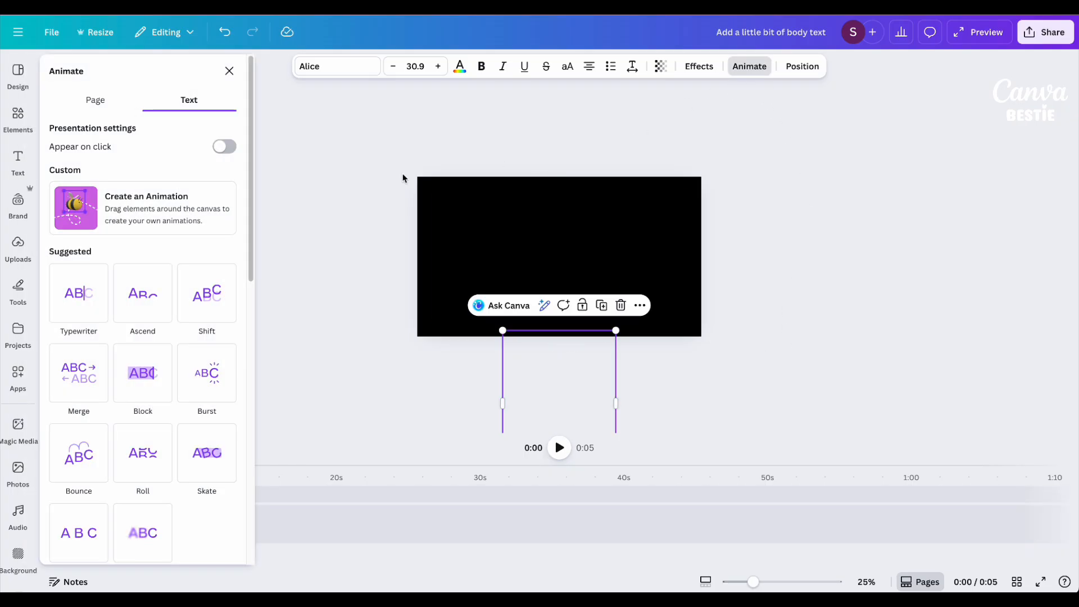
click(162, 205)
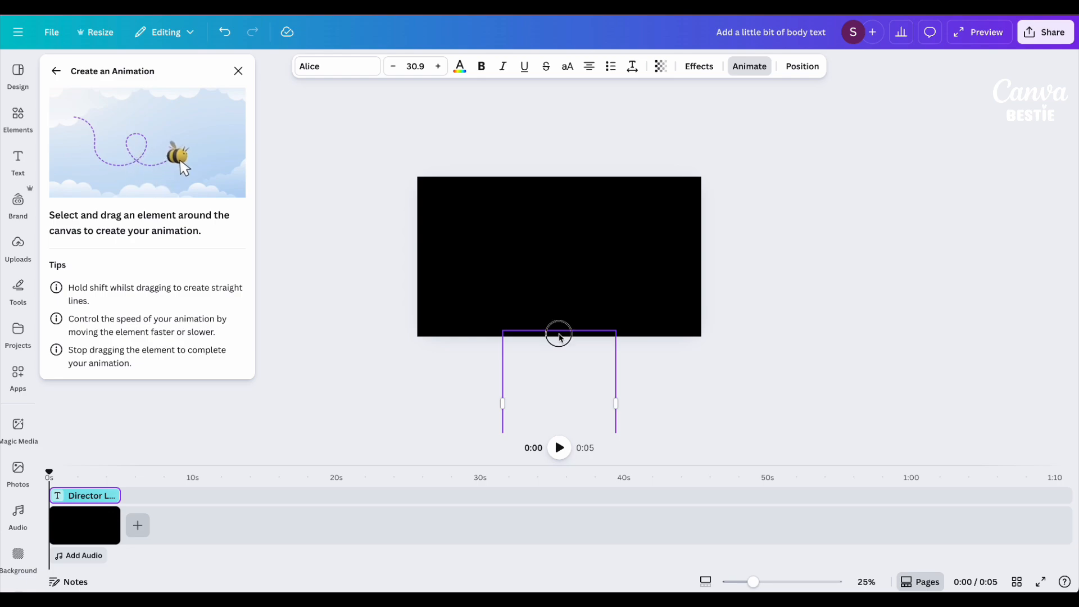
drag(560, 337, 558, 330)
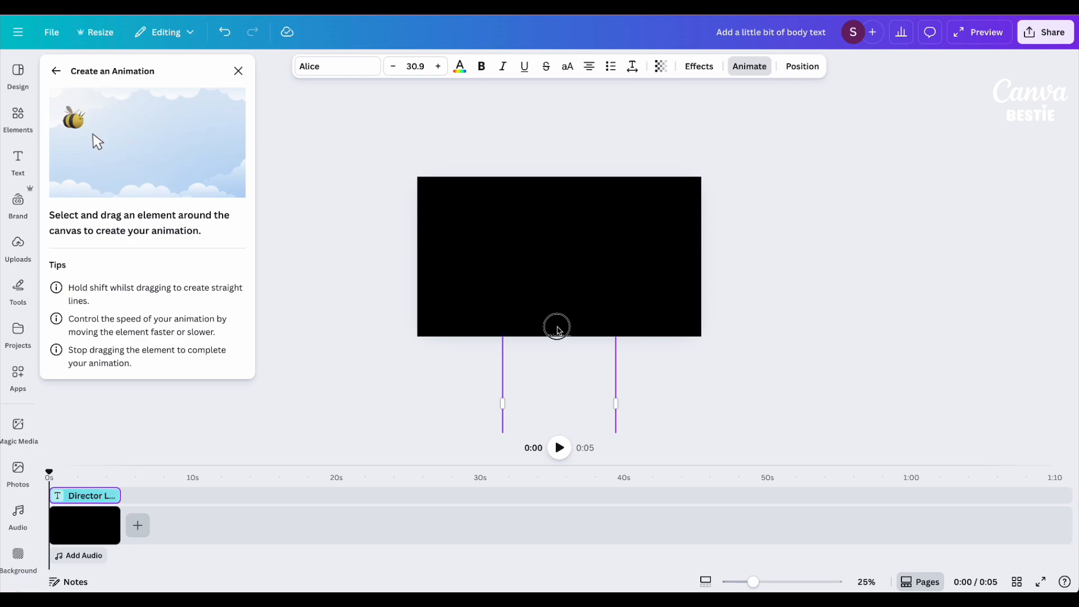
drag(558, 292, 557, 41)
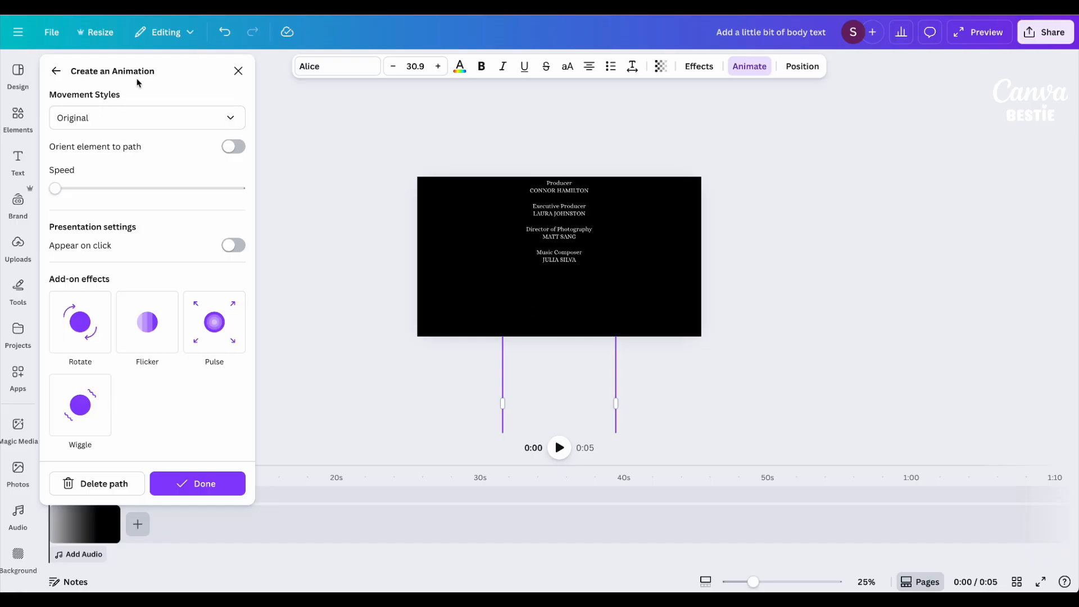
click(103, 116)
click(98, 173)
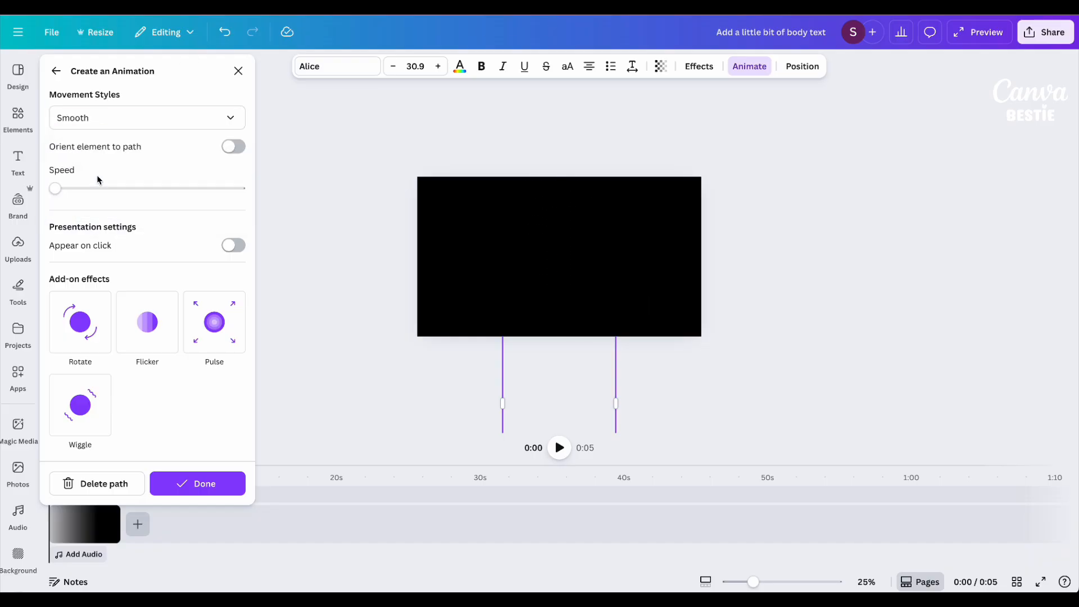
click(101, 117)
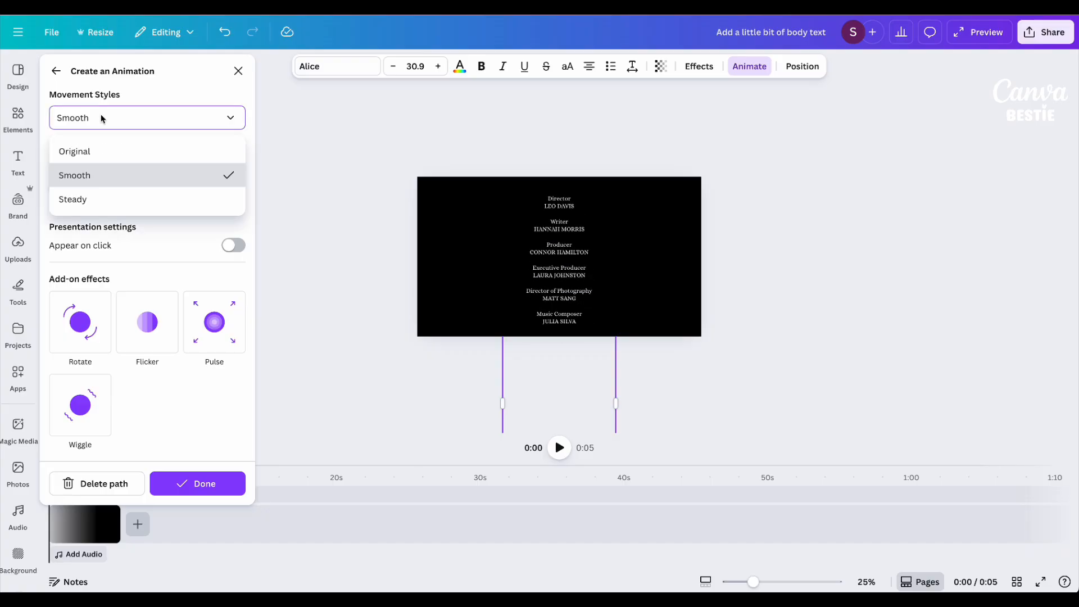
click(89, 198)
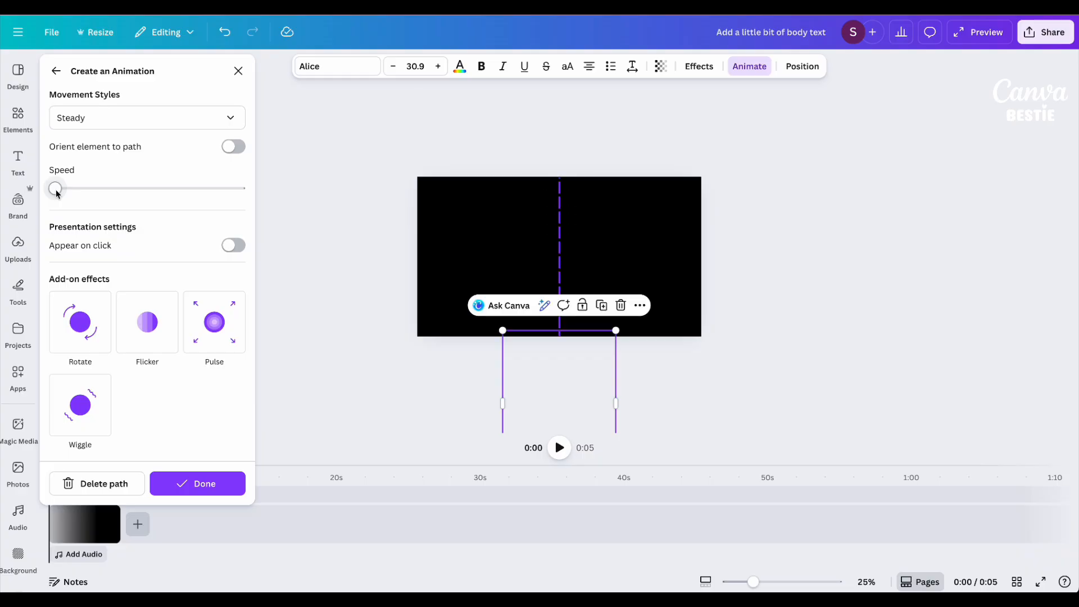
click(106, 488)
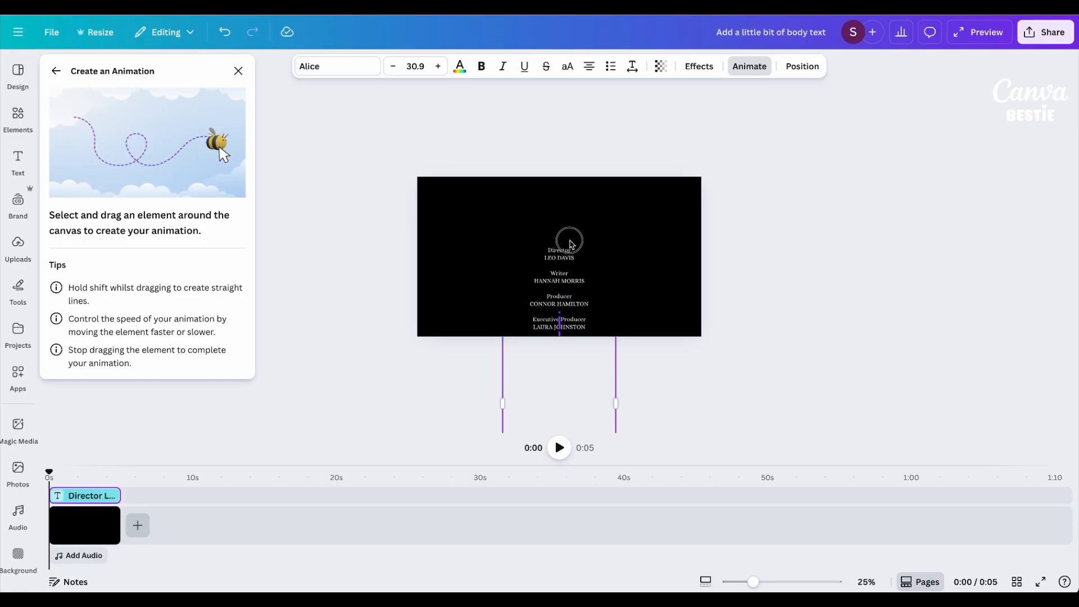
Record a straight upward motion path carrying the credits past the page's top edge, and set its movement style to Steady.
drag(571, 244, 571, 224)
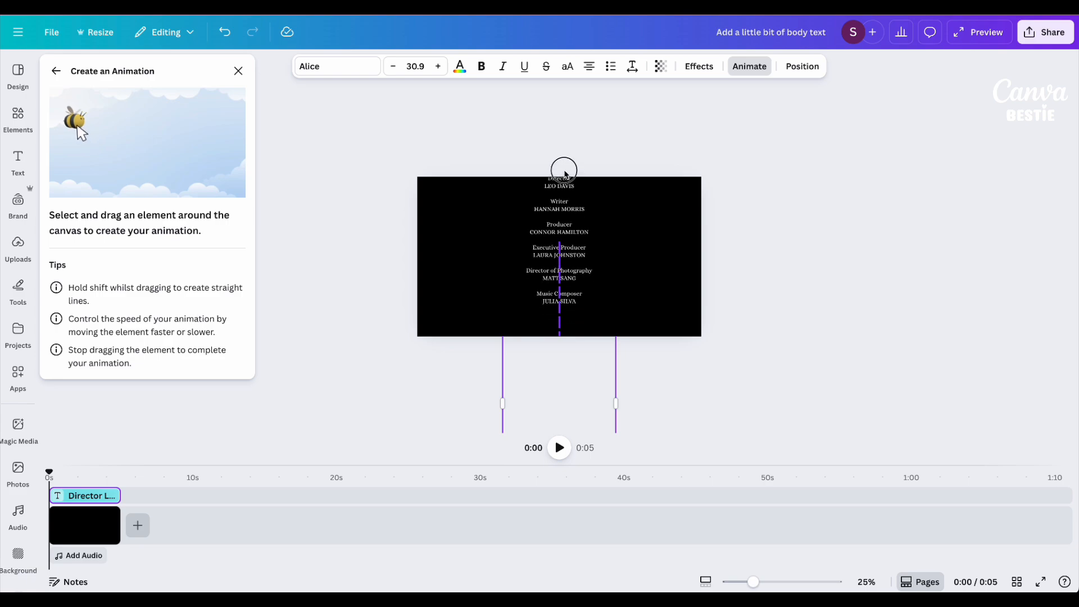
drag(569, 165, 576, 39)
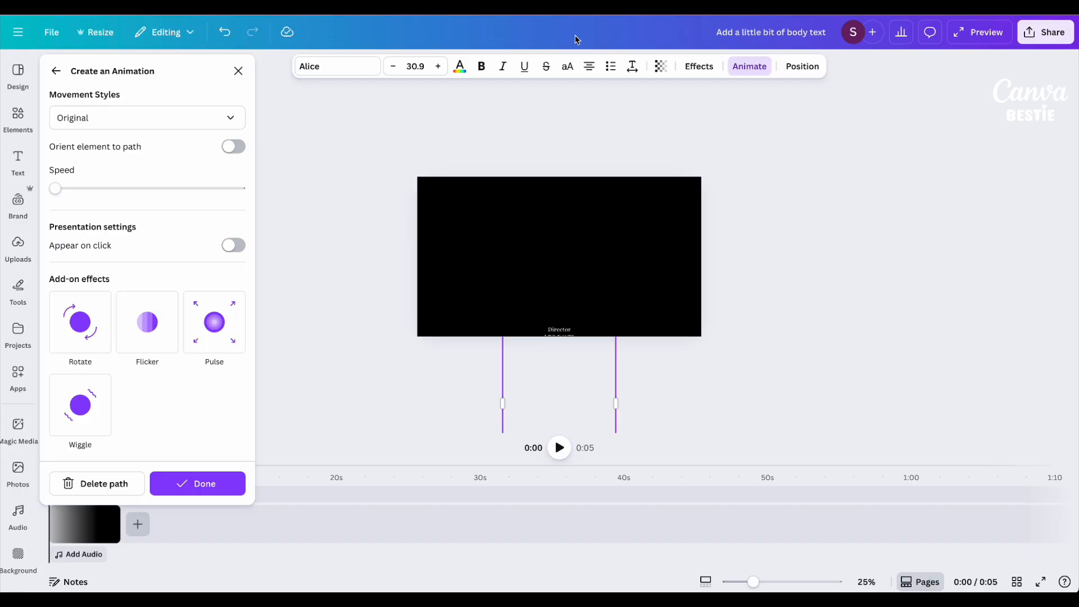
click(104, 119)
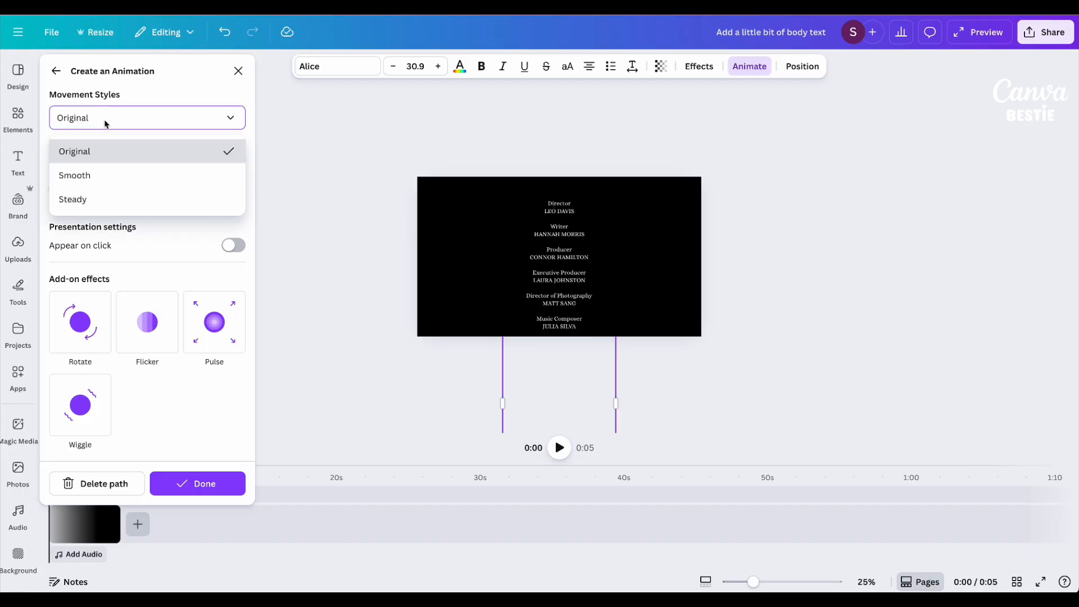
click(88, 199)
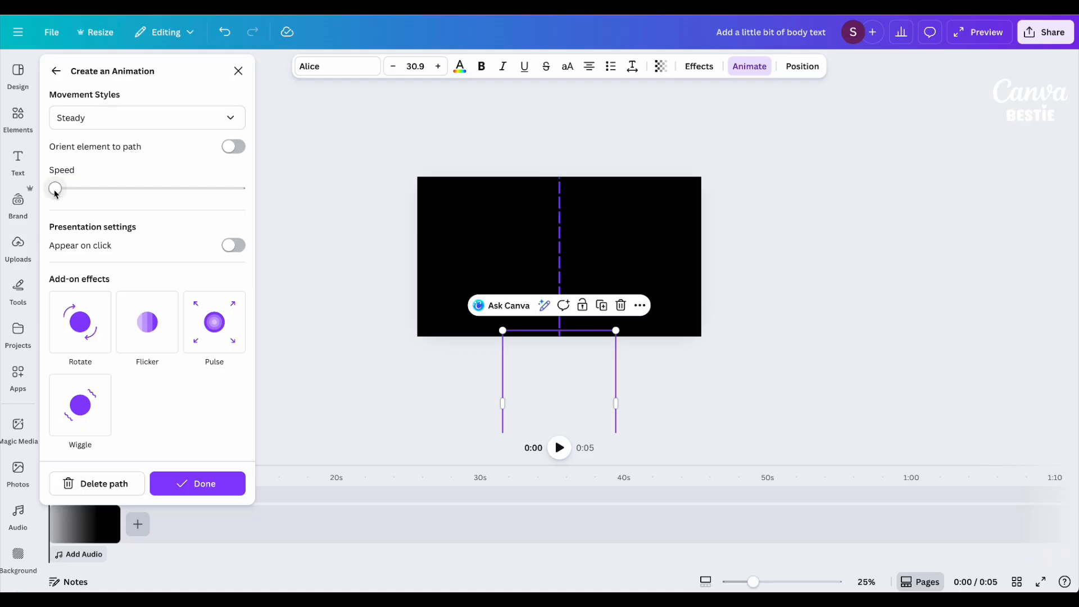
Try faster speeds and the Smooth movement style on the credits animation.
drag(81, 192, 87, 189)
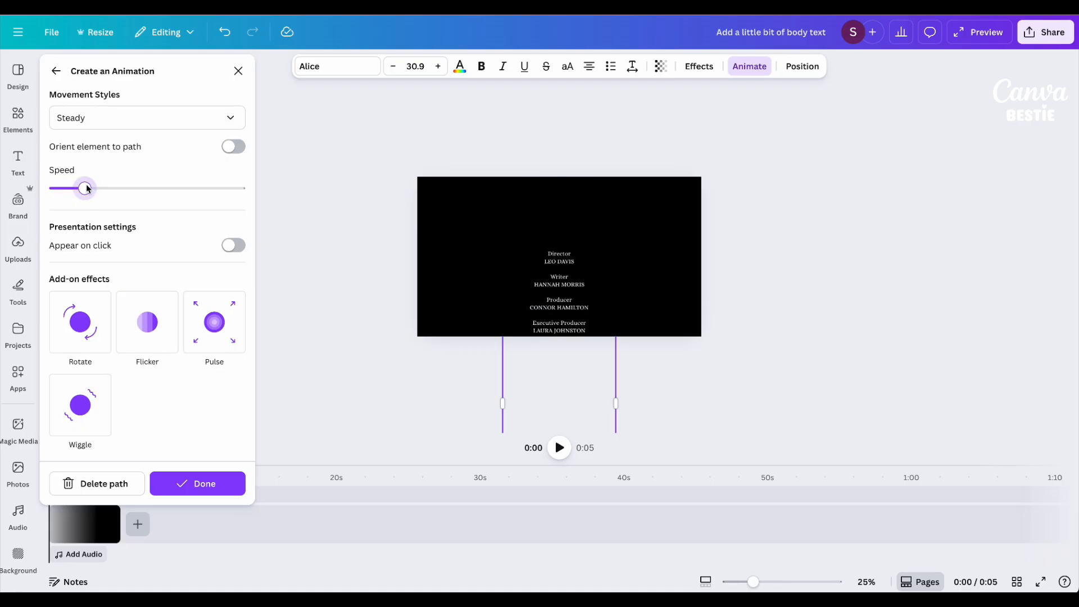
drag(87, 189, 63, 183)
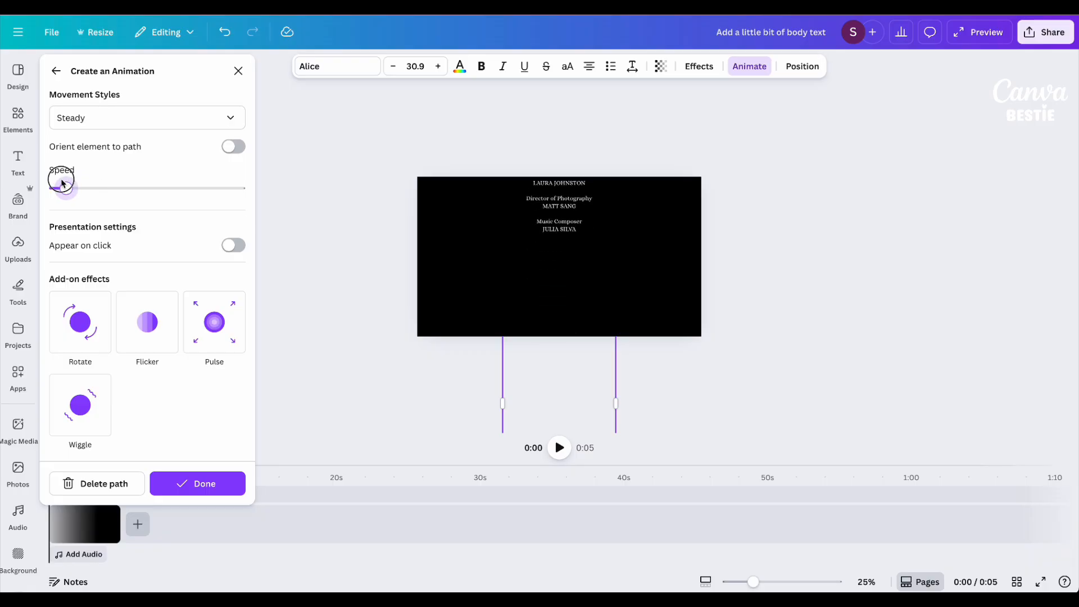
click(75, 119)
click(79, 174)
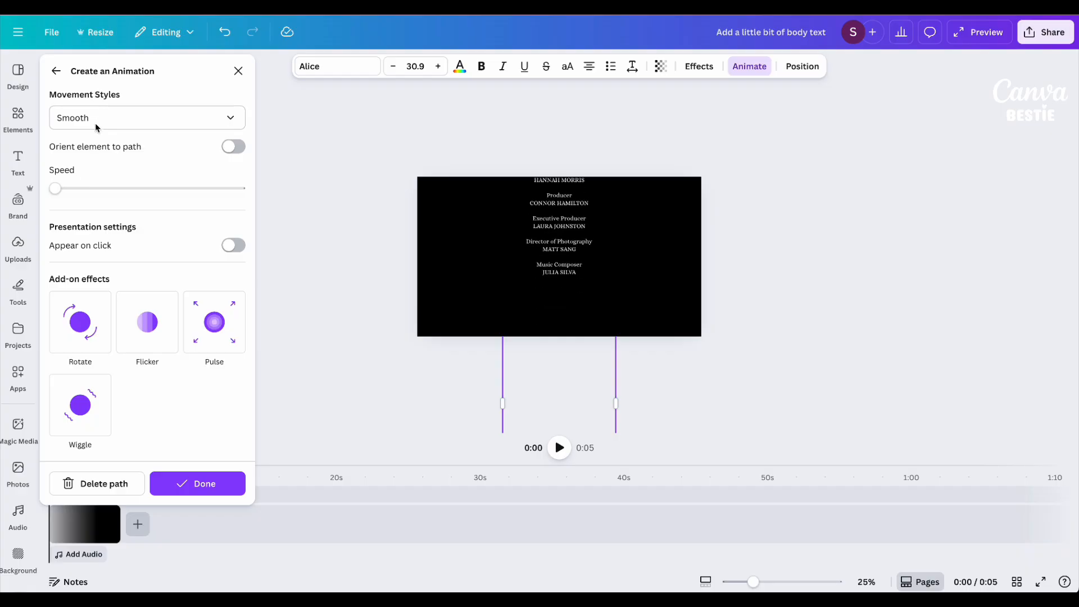
Set the credits animation's movement style to Steady and finish creating the animation.
click(79, 124)
click(87, 199)
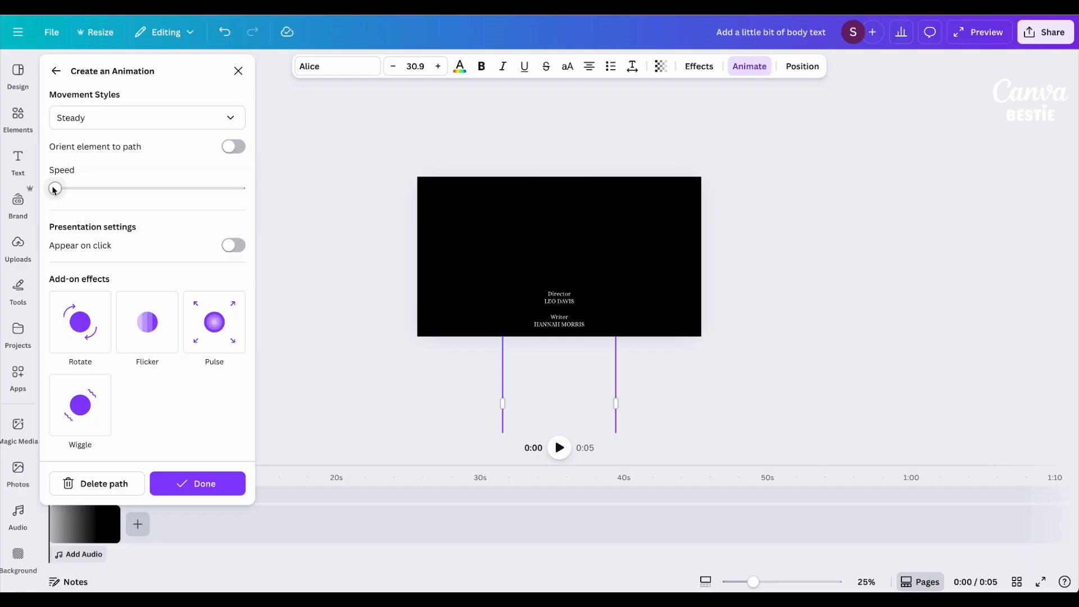
click(198, 483)
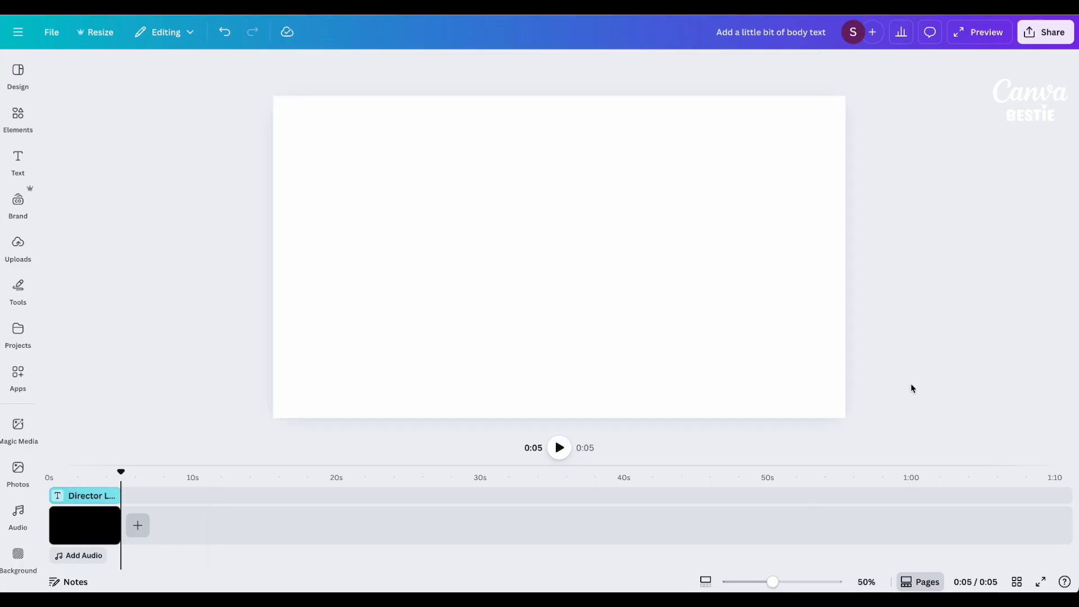
Add a blank page after the credits page and set its background colour to black.
click(138, 526)
click(141, 498)
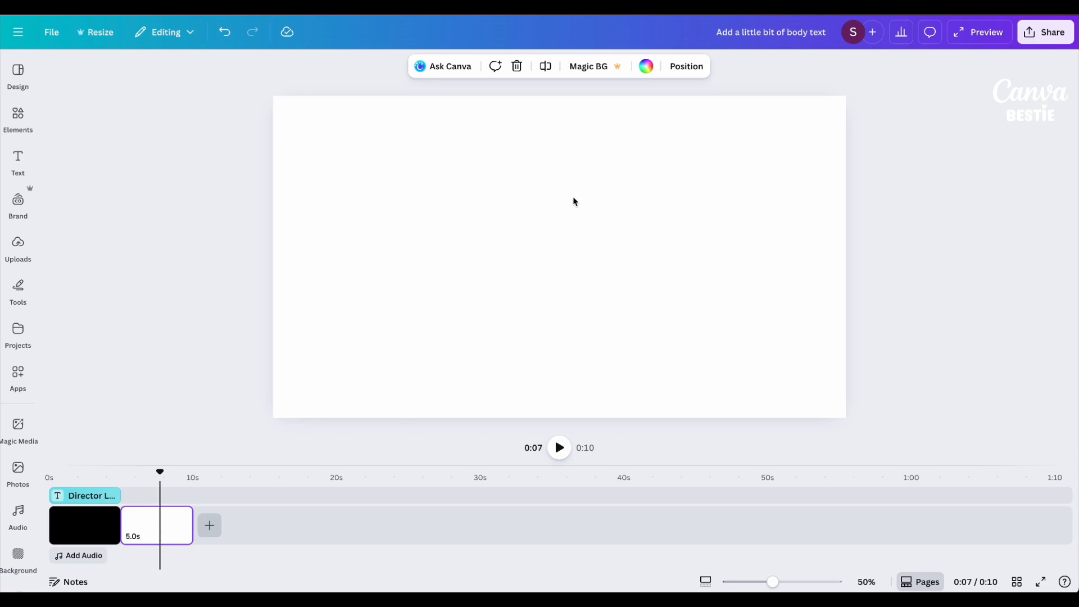
click(646, 67)
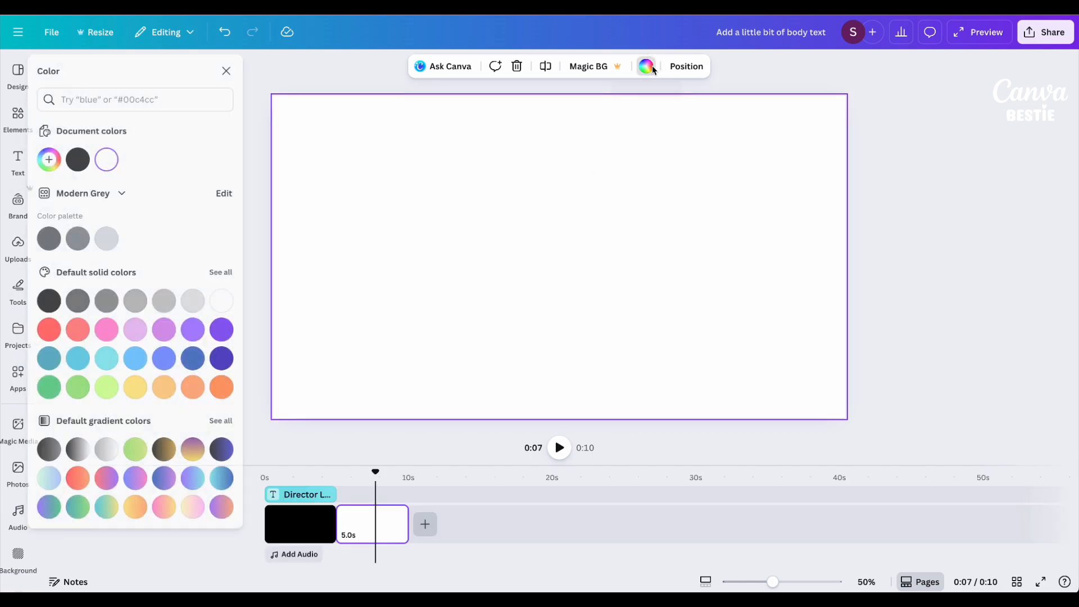
click(89, 161)
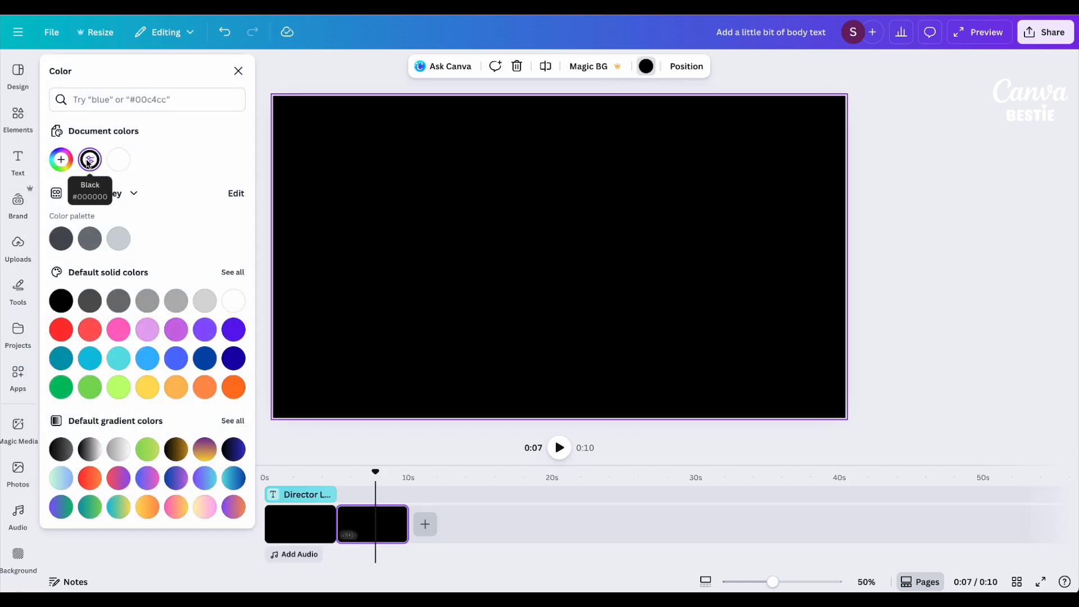
Paste the copied credits group onto the second black page and centre it on the page.
right_click(558, 207)
click(605, 246)
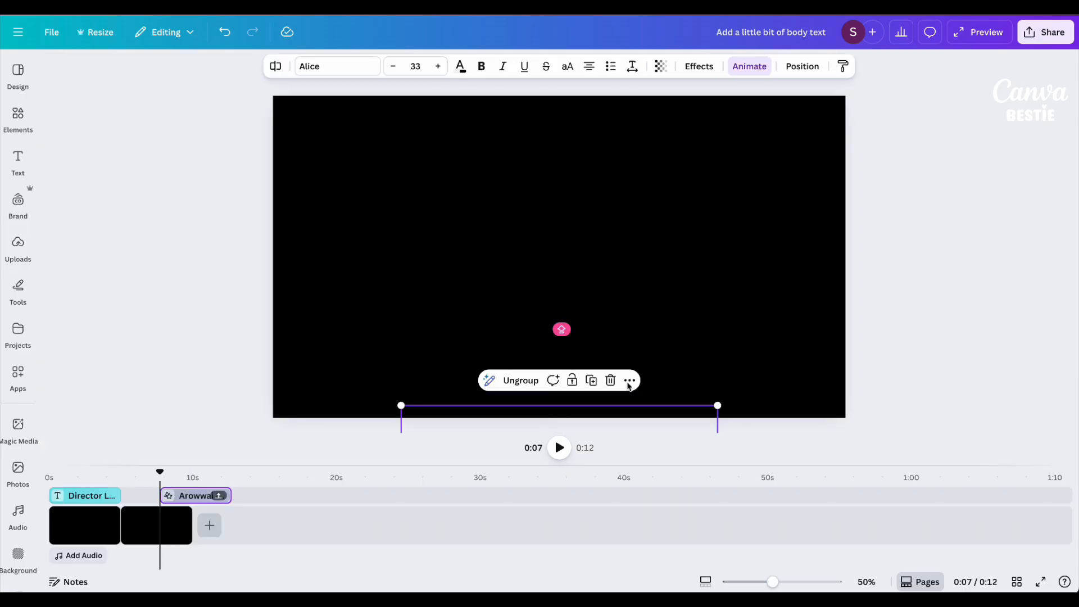
drag(616, 415, 608, 119)
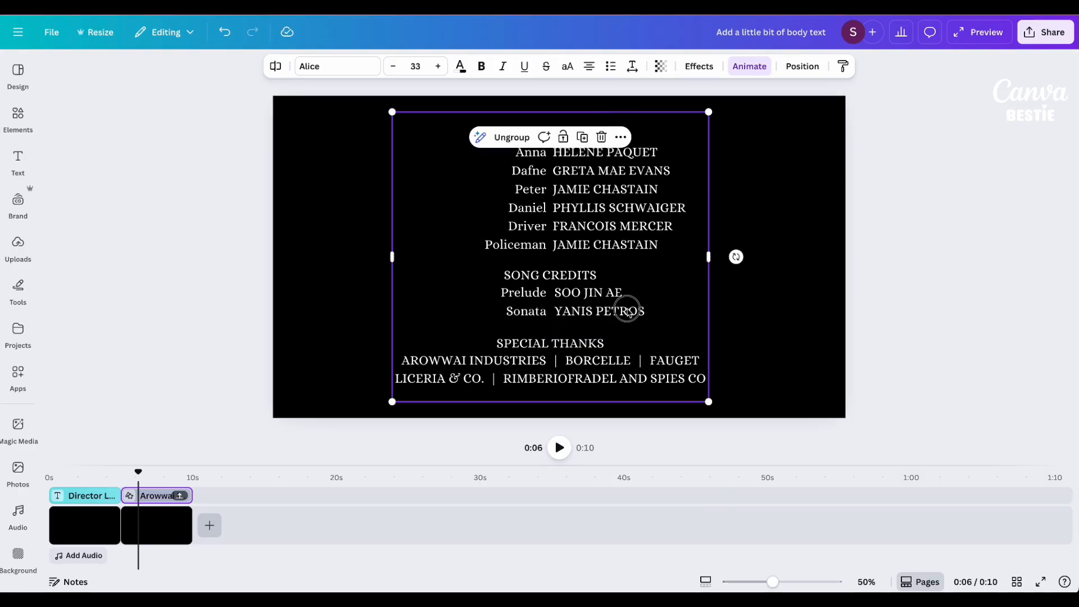
drag(628, 311, 634, 311)
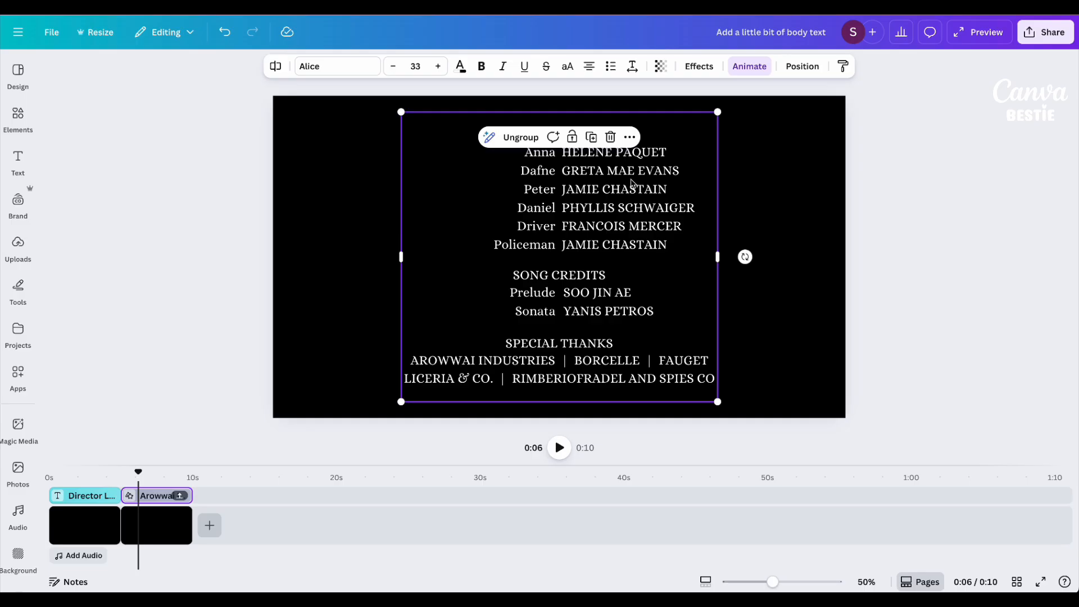
Move the second page's whole credits group straight down until it starts at the page's bottom edge.
click(633, 208)
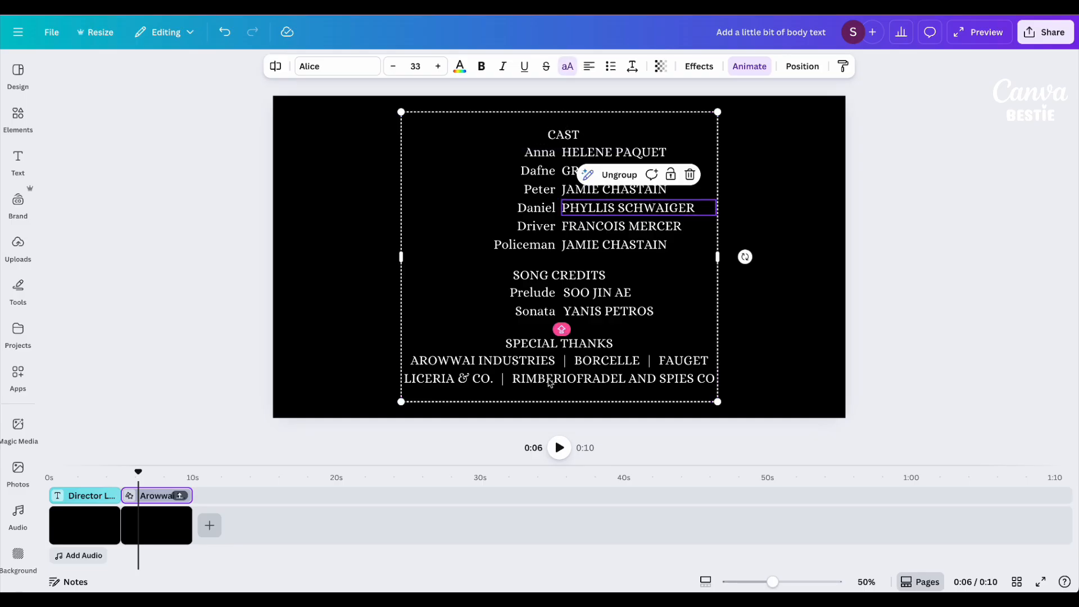
click(656, 296)
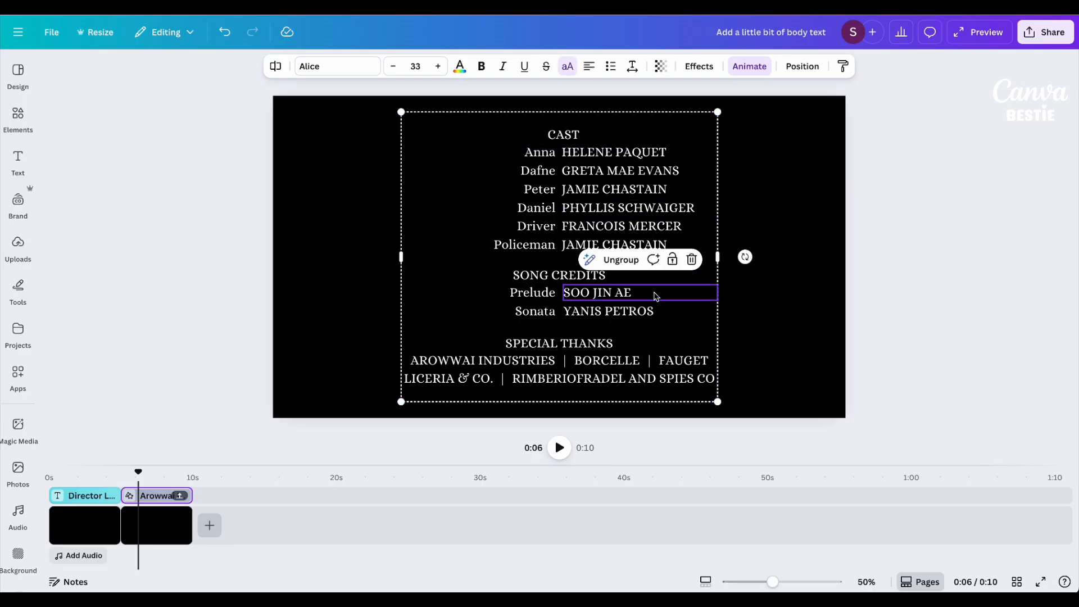
click(589, 124)
drag(680, 135, 683, 417)
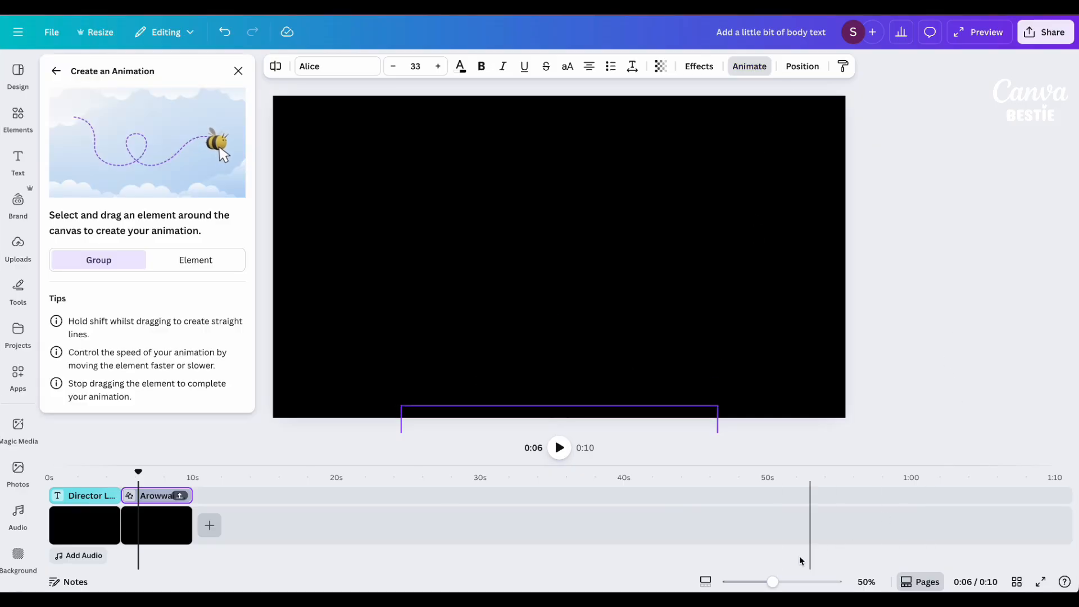
Record a straight upward motion path carrying the second page's credits past the top edge, using Smooth movement at the slowest speed.
drag(772, 584, 761, 585)
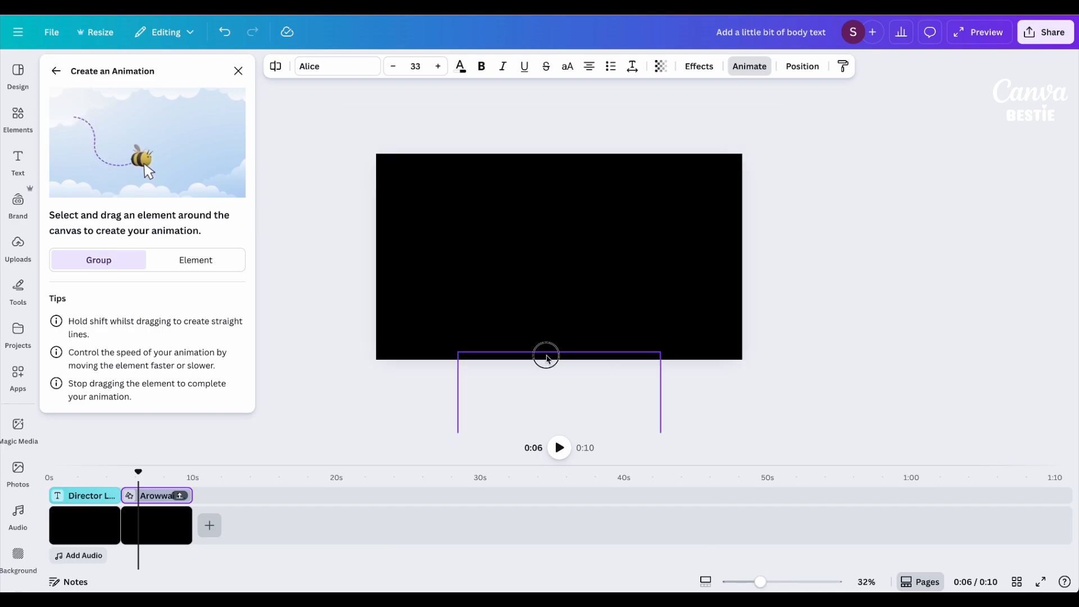
drag(547, 357, 570, 1)
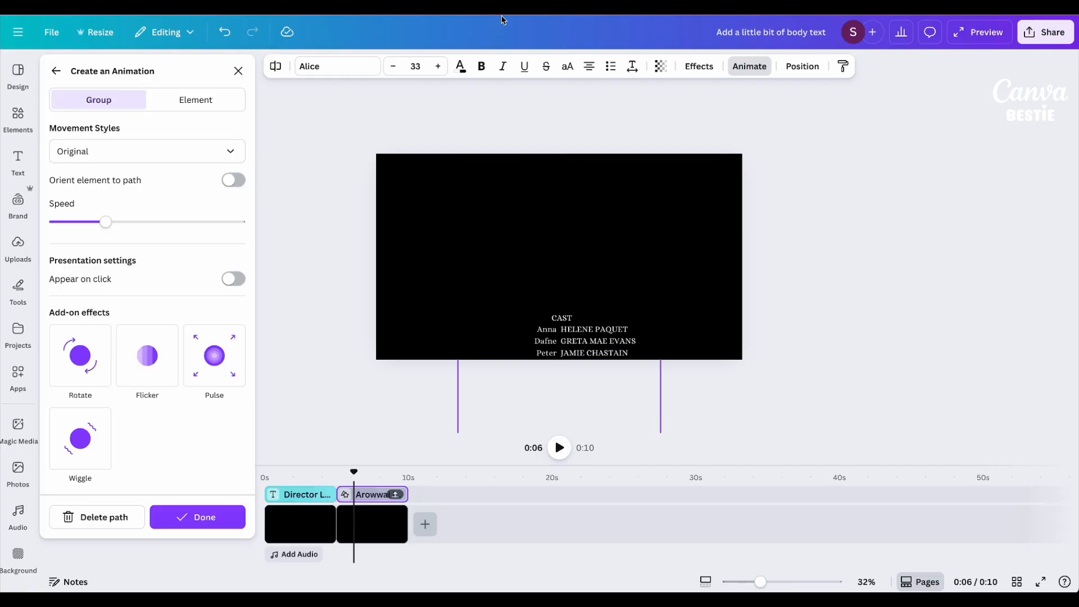
click(142, 147)
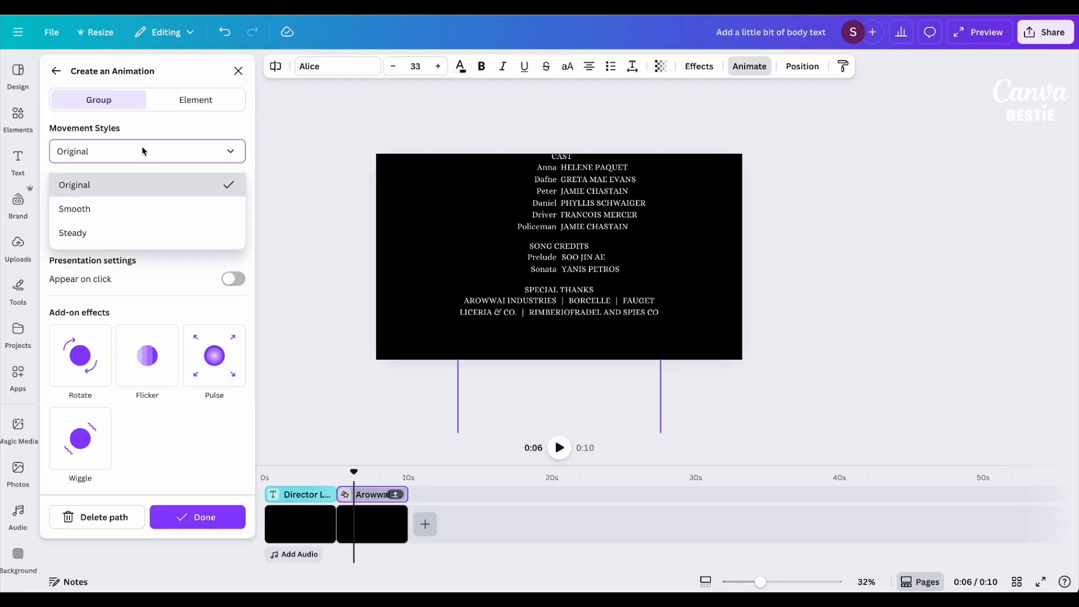
click(105, 215)
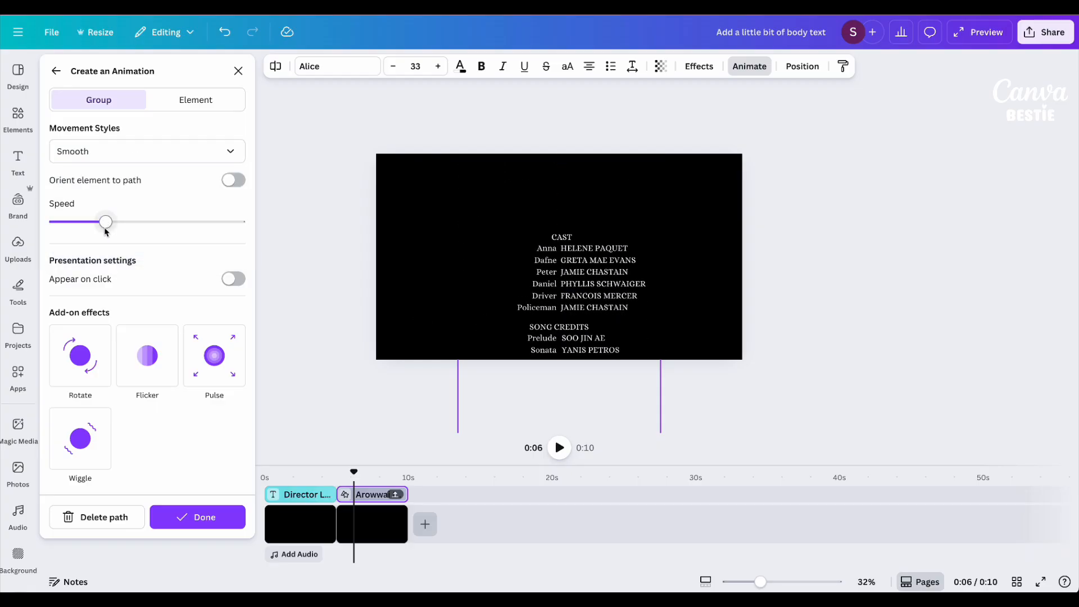
drag(105, 222, 36, 214)
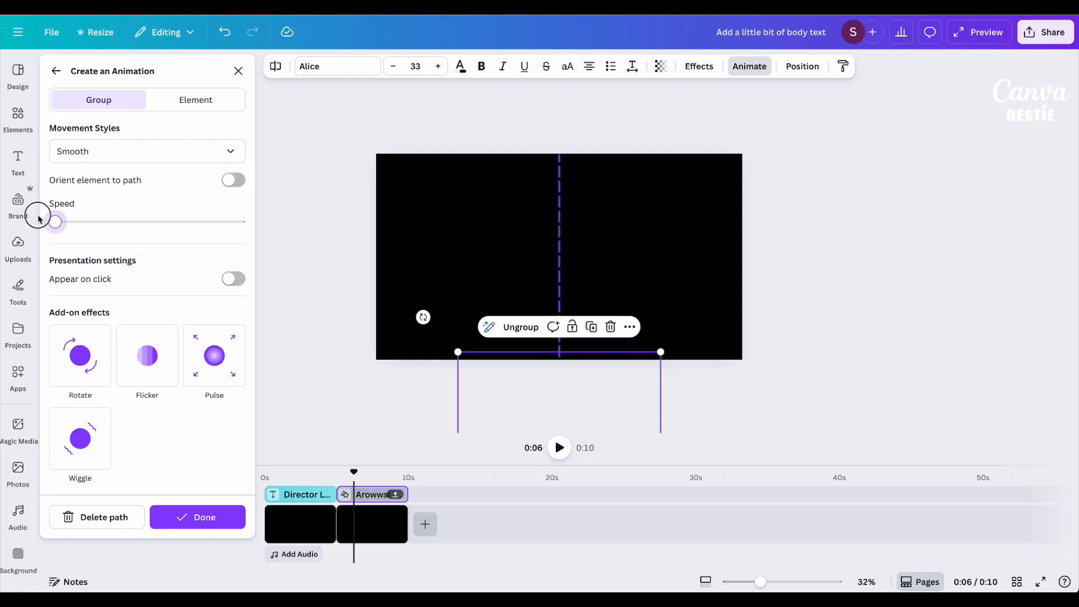
Compare the Steady movement style with Smooth on the second credits animation, keep Smooth, and finish creating the animation.
click(104, 153)
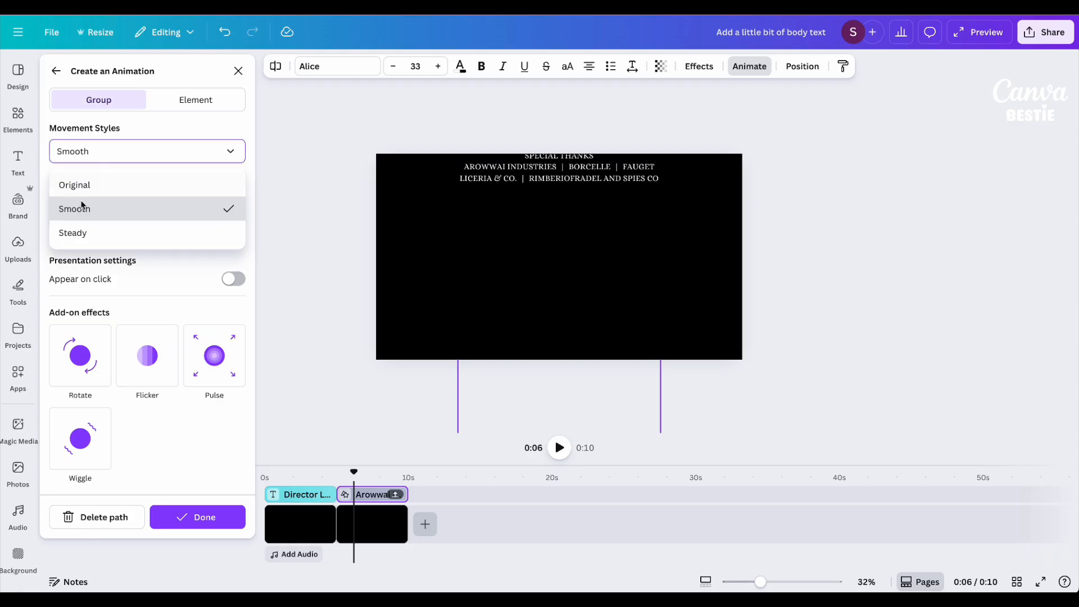
click(78, 238)
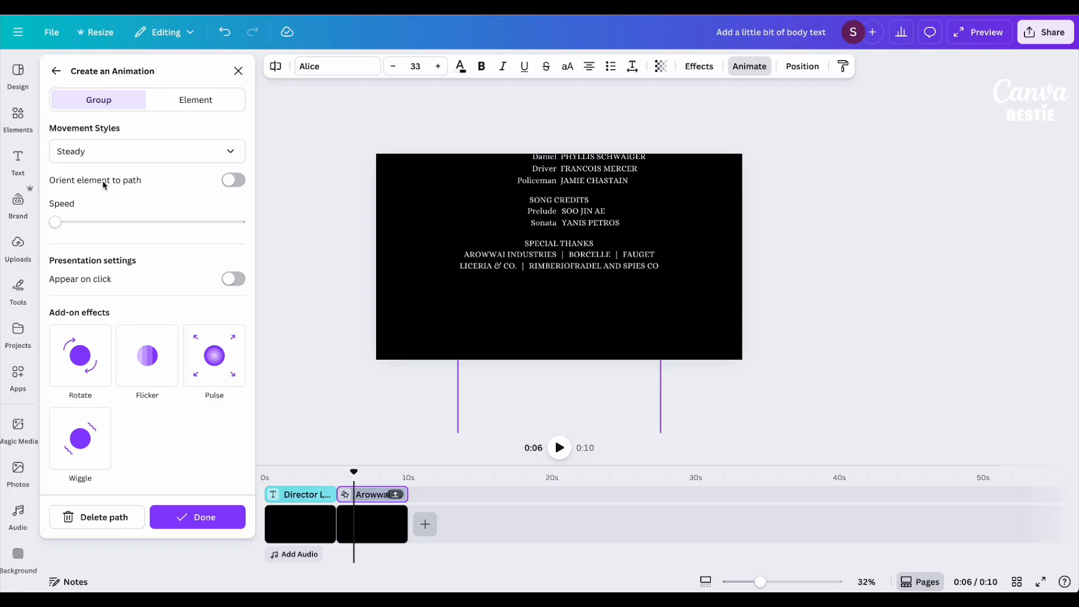
click(100, 162)
click(97, 207)
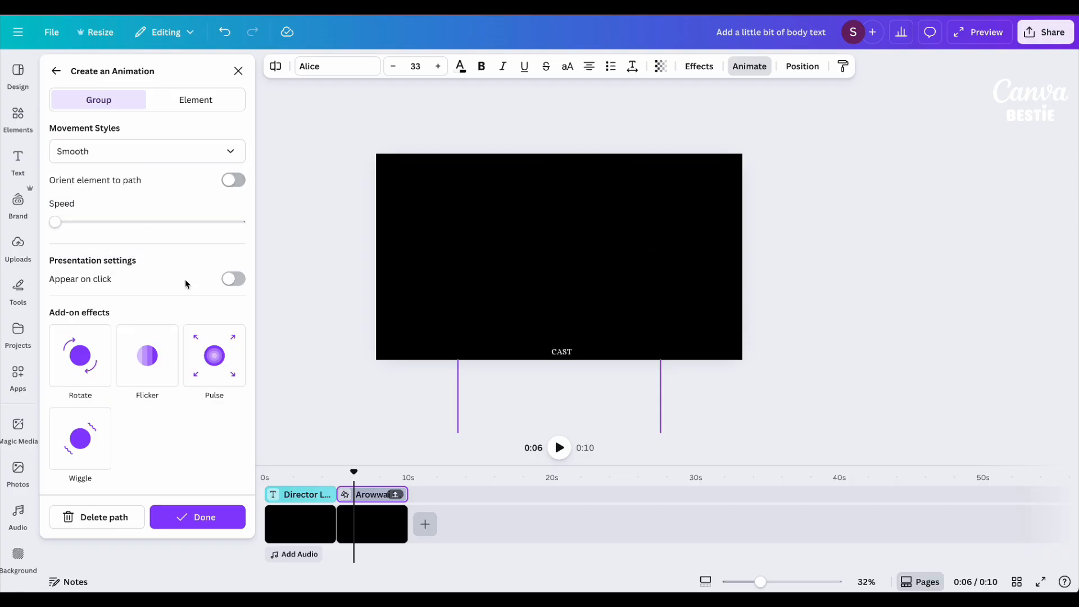
click(197, 517)
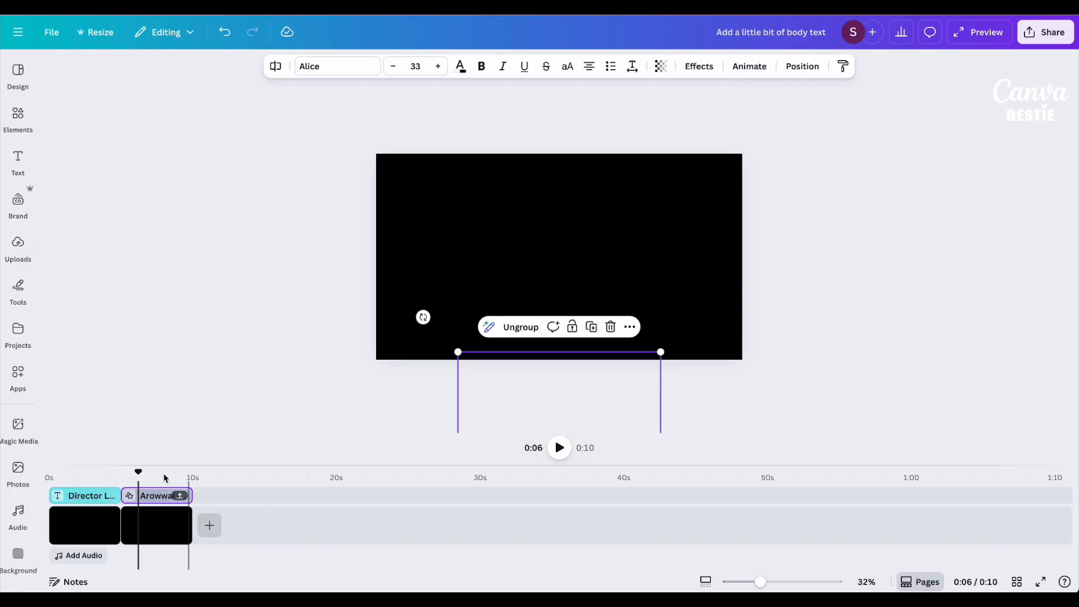
drag(138, 472, 202, 485)
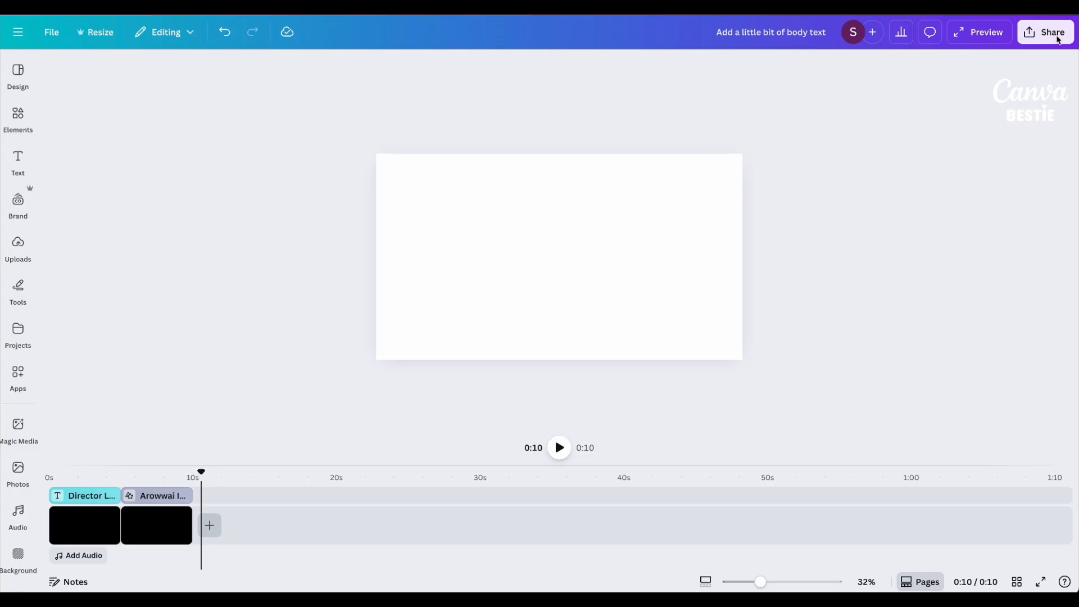